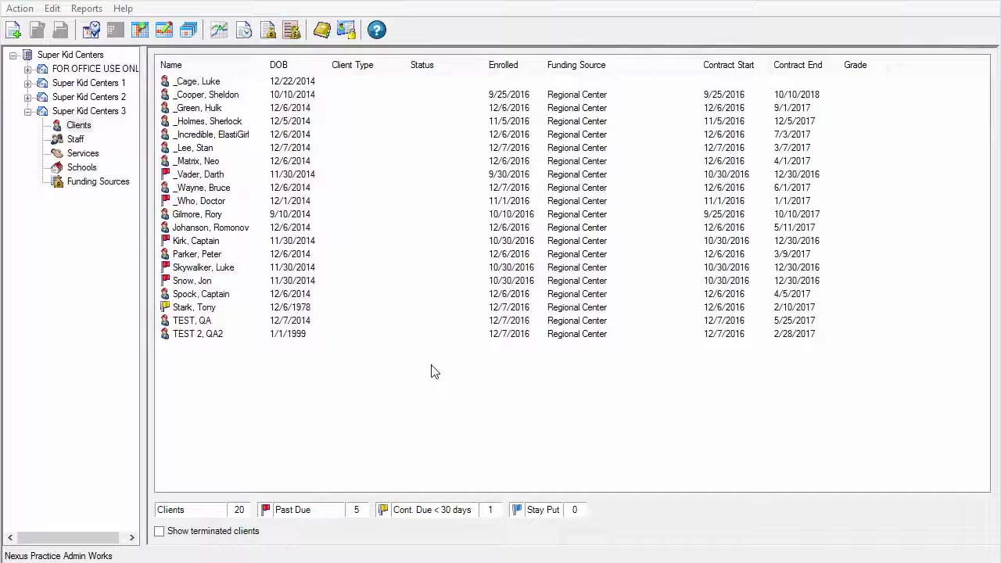
Step: Open the Verification Forms report options and review the available report styles
{"action": "left_click", "coordinate": [86, 11]}
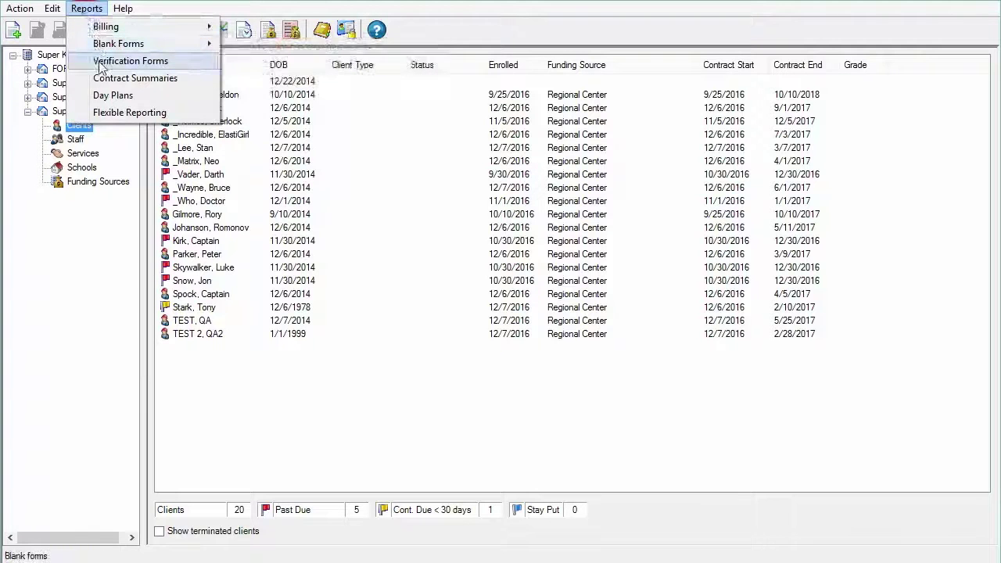
{"action": "left_click", "coordinate": [100, 66]}
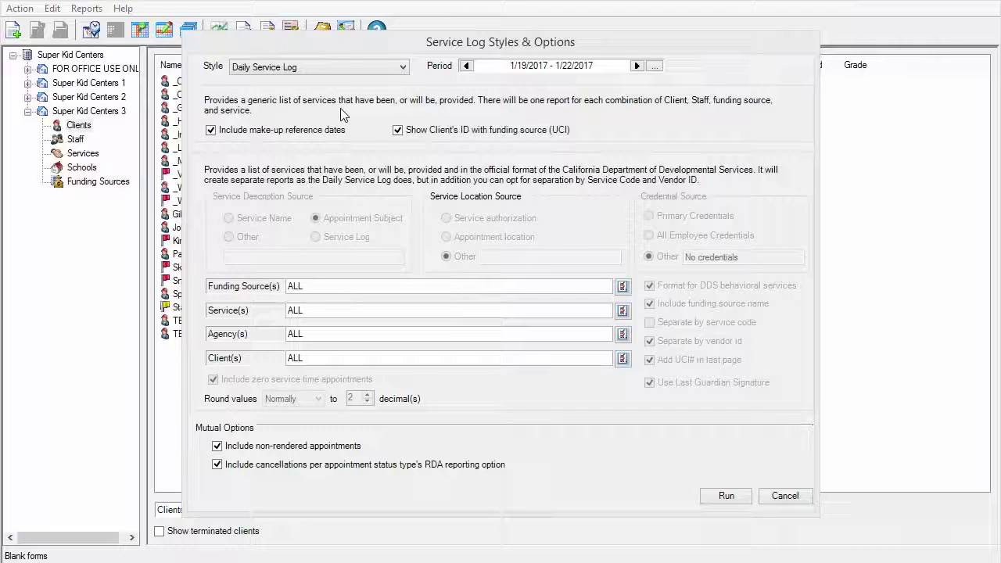
{"action": "left_click", "coordinate": [400, 68]}
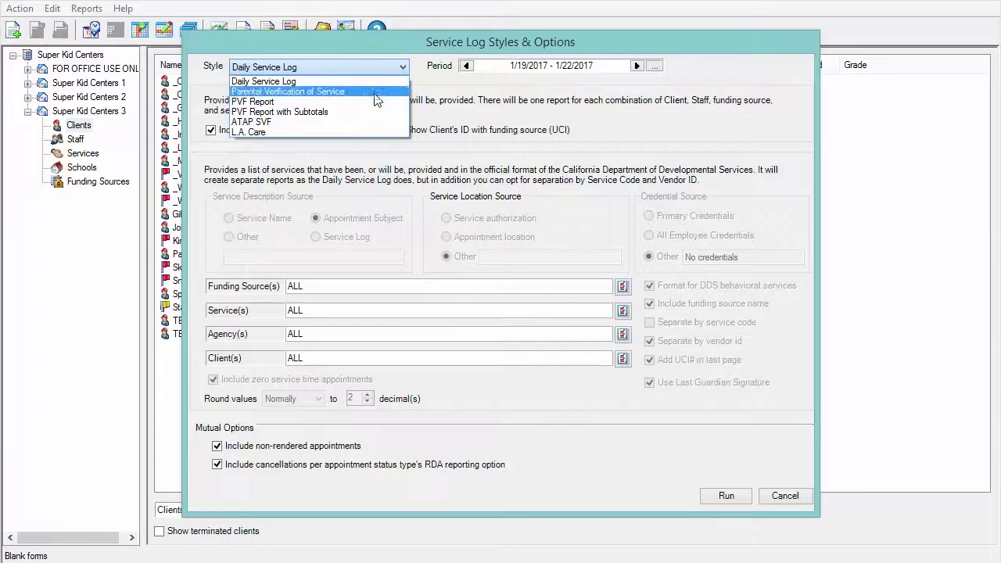
{"action": "left_click", "coordinate": [498, 95]}
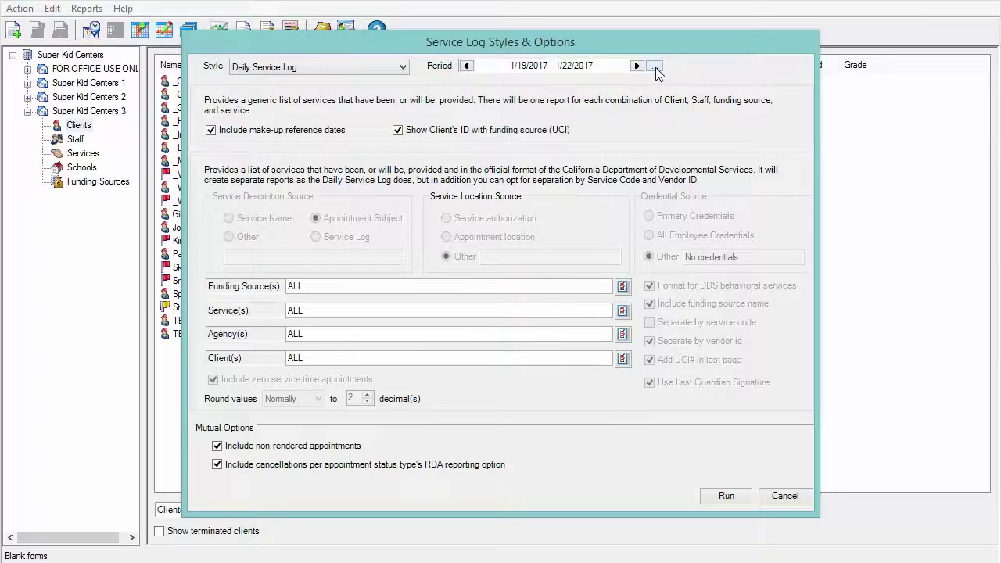
Step: Try shifting the period by a month and the Entire month, Half of month and Total days ranges, restoring 4 days from 1/19/2017
{"action": "left_click", "coordinate": [637, 66]}
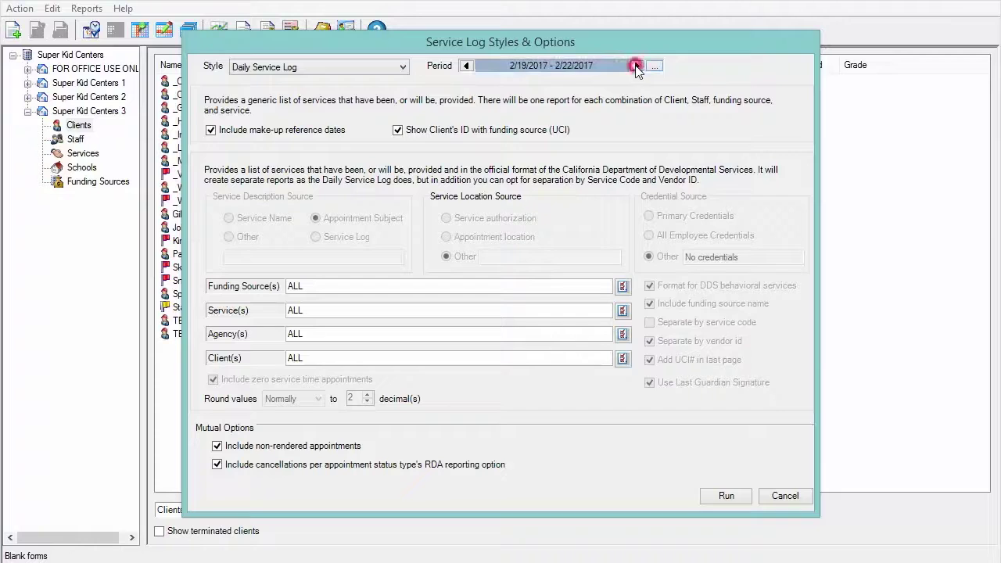
{"action": "left_click", "coordinate": [466, 67]}
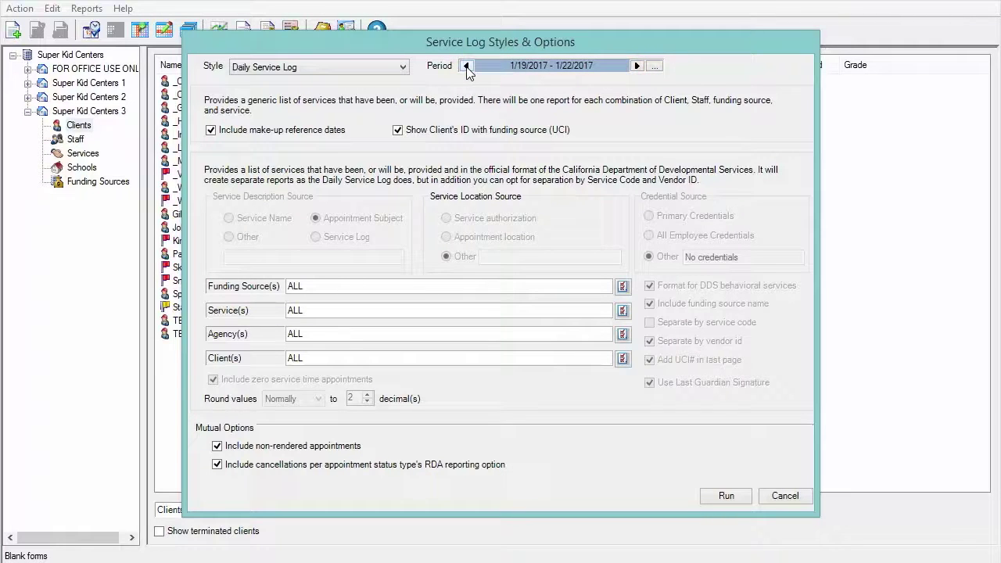
{"action": "left_click", "coordinate": [653, 67]}
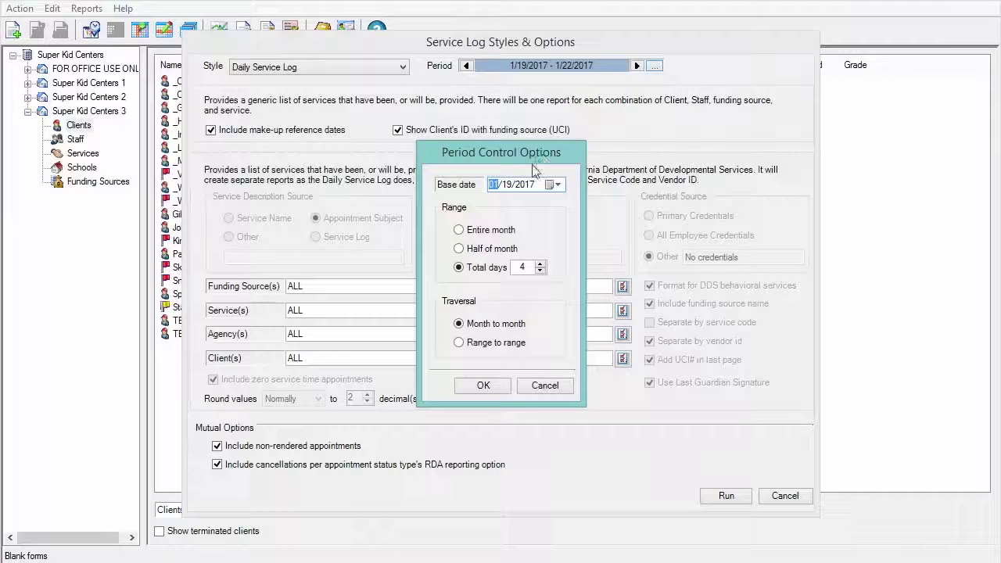
{"action": "left_click", "coordinate": [555, 185]}
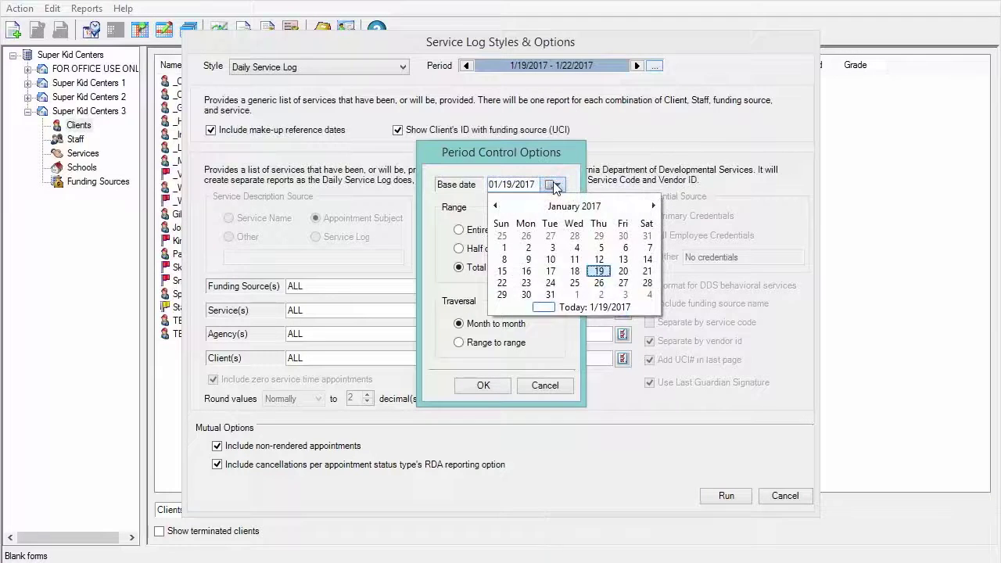
{"action": "left_click", "coordinate": [554, 186]}
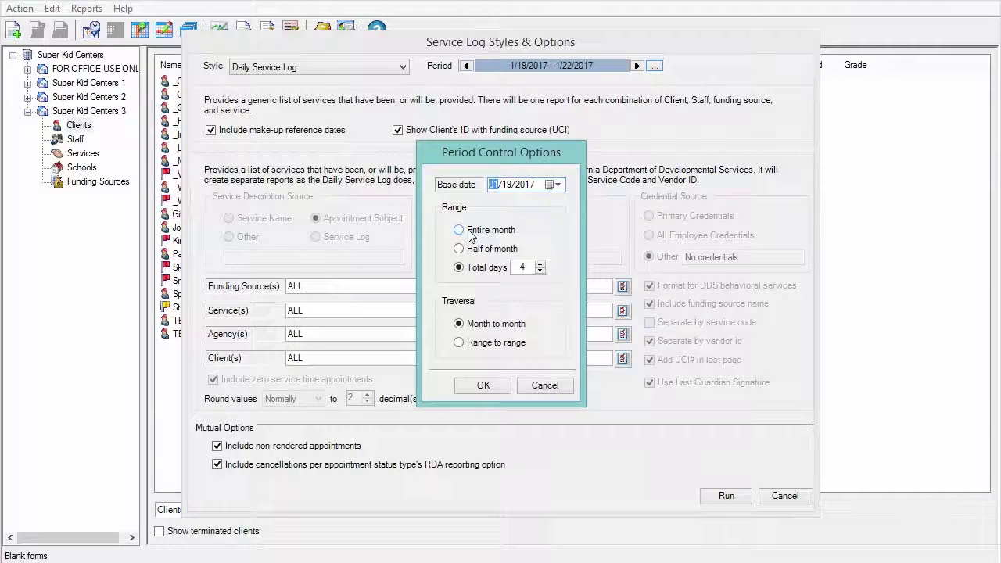
{"action": "left_click", "coordinate": [461, 230]}
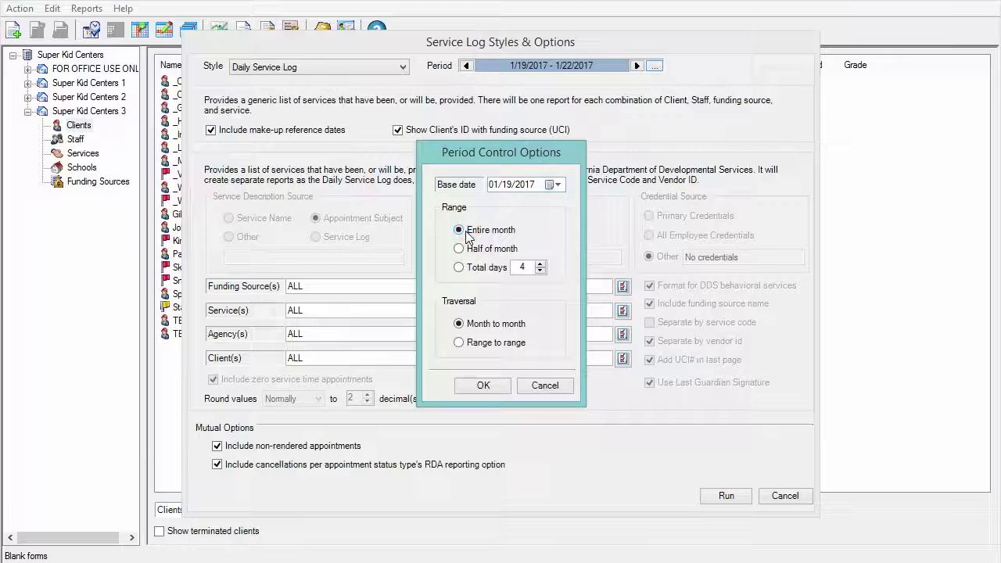
{"action": "left_click", "coordinate": [460, 250]}
{"action": "left_click", "coordinate": [459, 267]}
{"action": "left_click", "coordinate": [540, 266]}
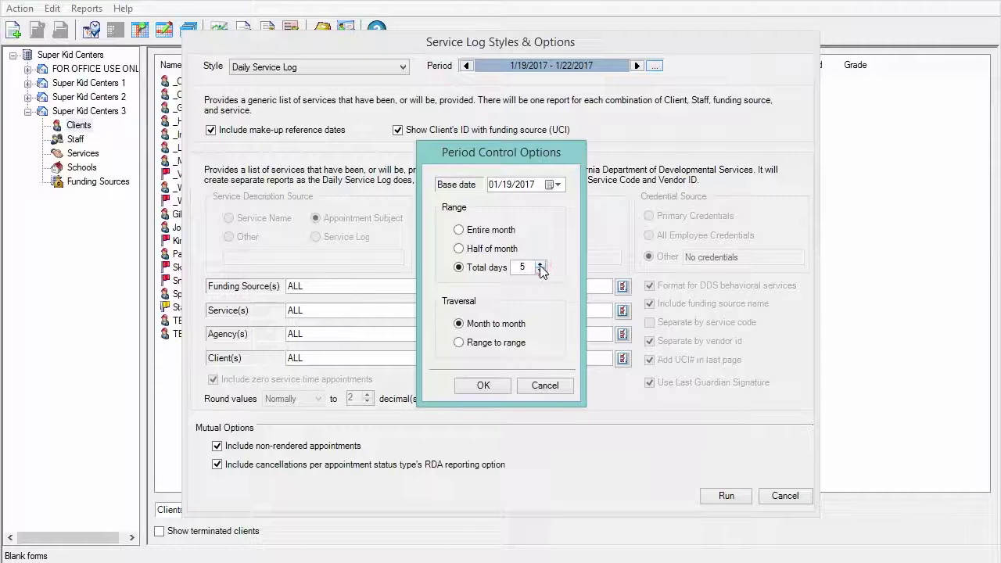
{"action": "left_click", "coordinate": [540, 272]}
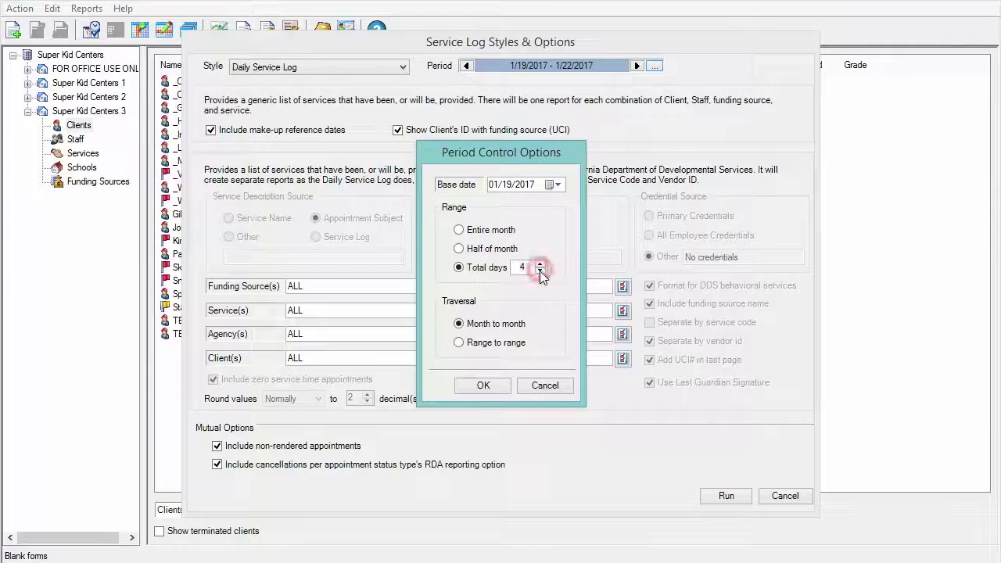
{"action": "left_click", "coordinate": [485, 385]}
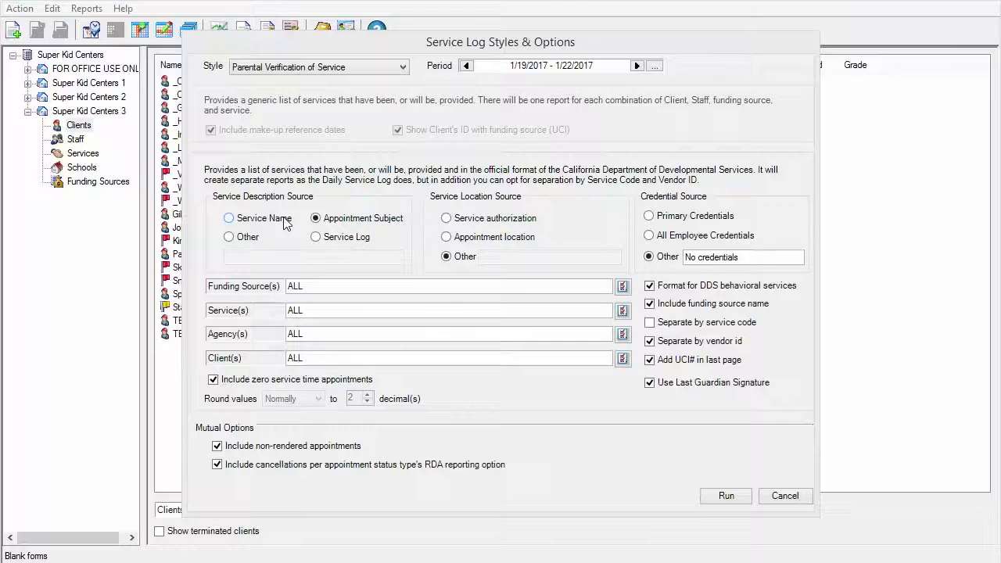
Step: Go through the Service Description Source choices for the Parental Verification of Service style and select Service Log
{"action": "left_click", "coordinate": [286, 223]}
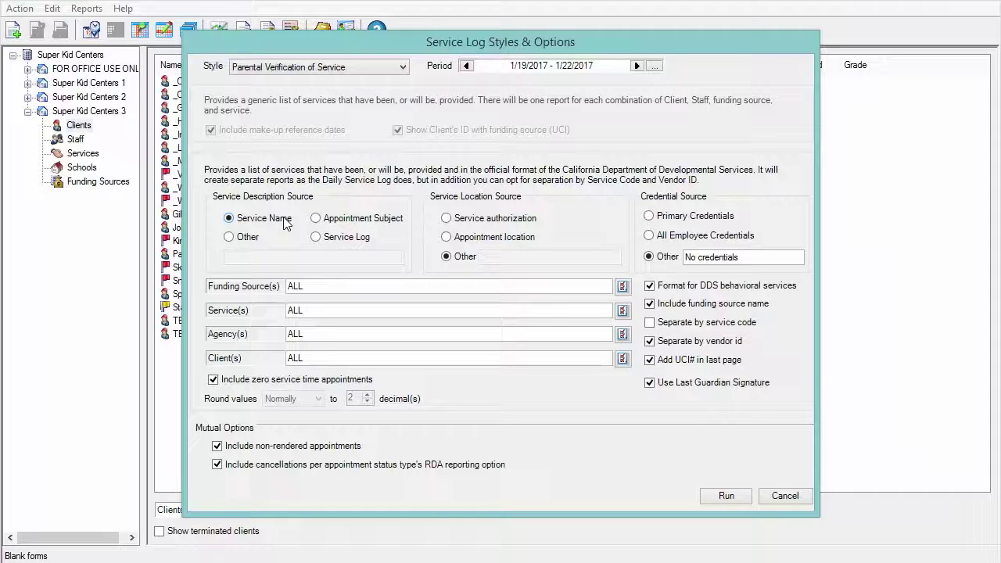
{"action": "left_click", "coordinate": [315, 219]}
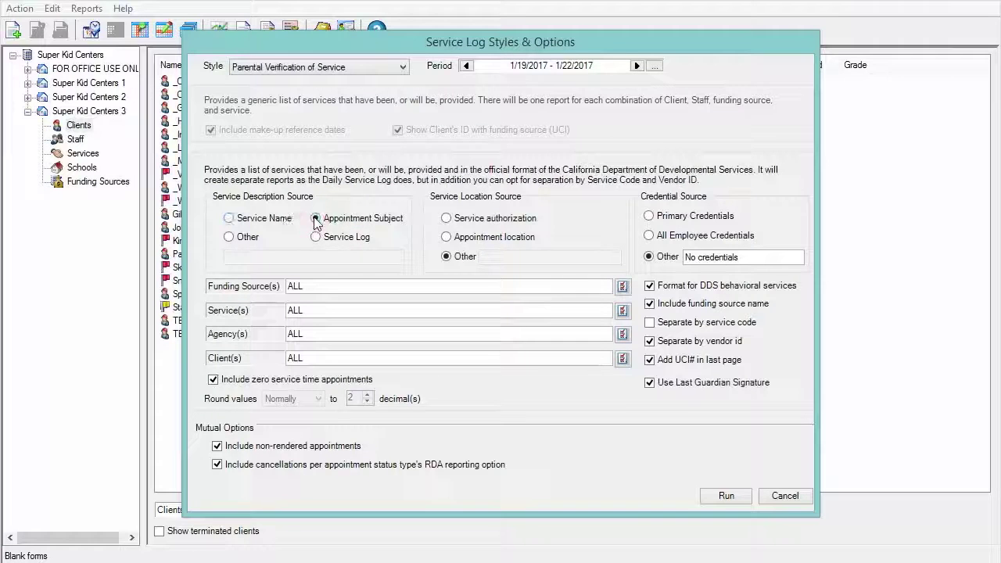
{"action": "left_click", "coordinate": [228, 237]}
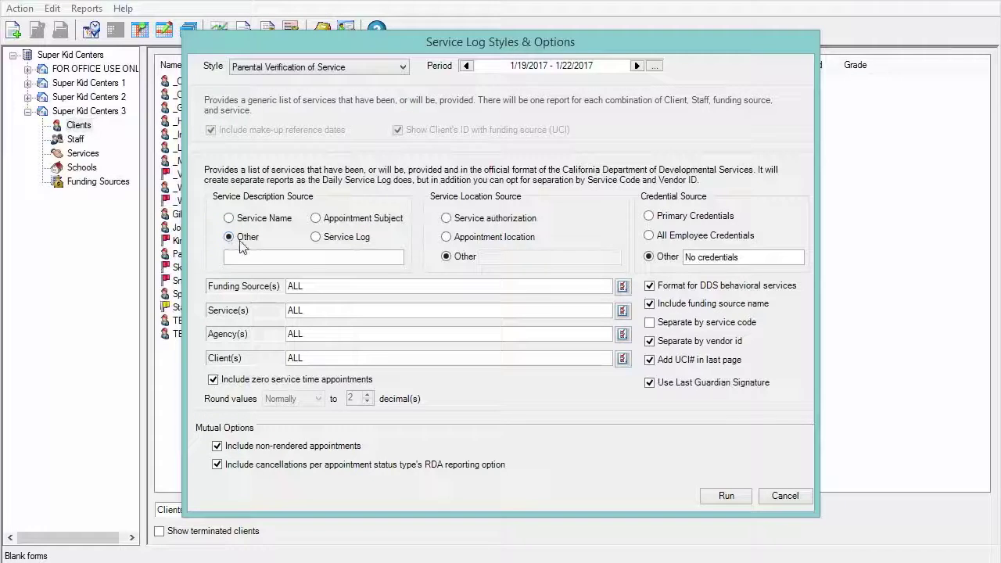
{"action": "left_click", "coordinate": [316, 238]}
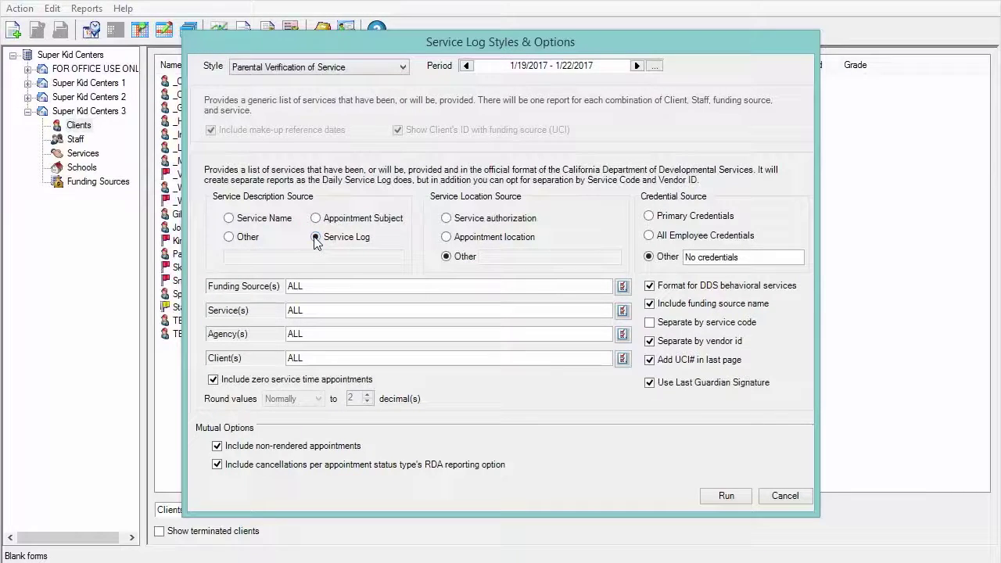
Step: Try Service authorization and Appointment location as the Service Location Source, returning to Other
{"action": "left_click", "coordinate": [446, 219]}
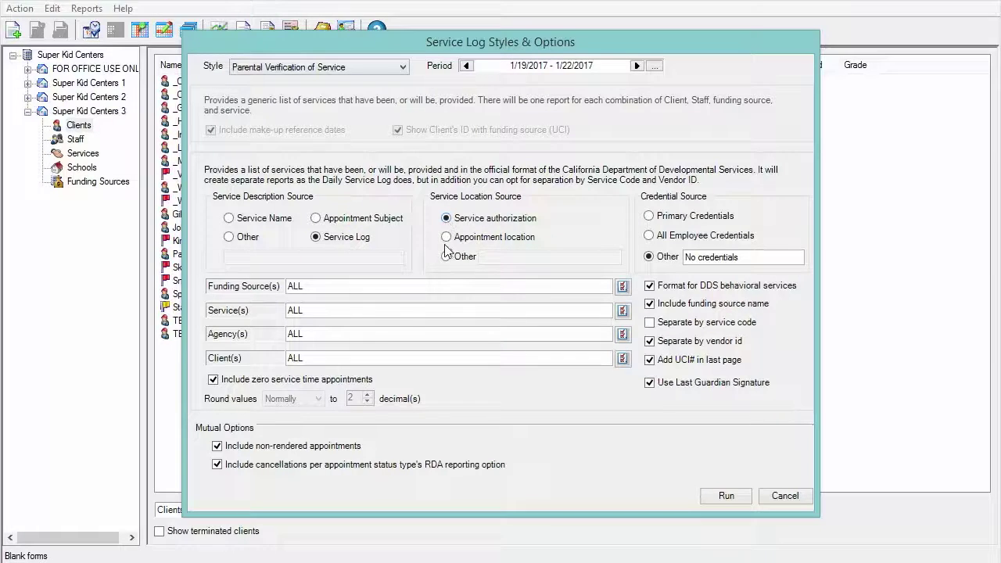
{"action": "left_click", "coordinate": [447, 239]}
{"action": "left_click", "coordinate": [448, 256]}
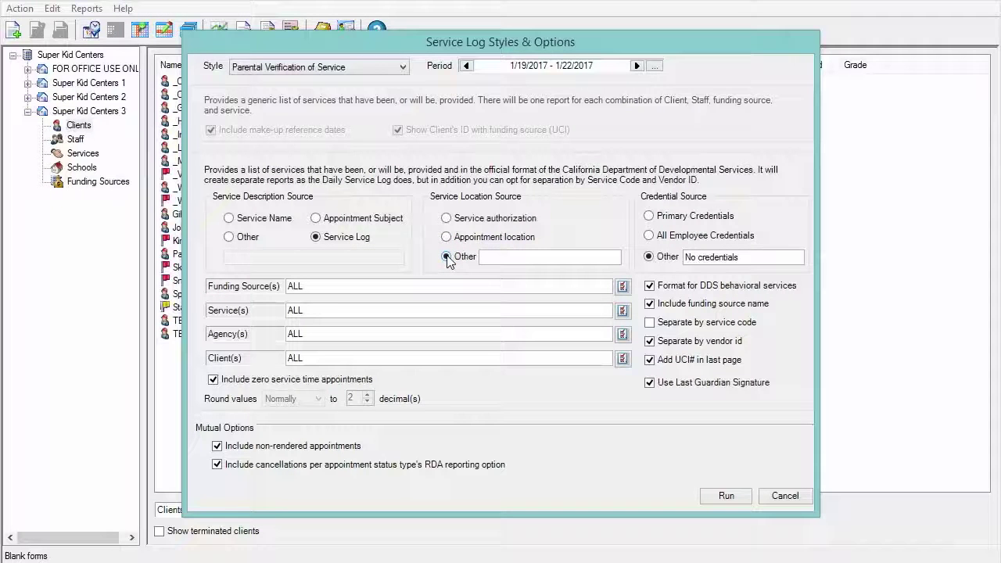
Step: Try Primary Credentials and All Employee Credentials as the Credential Source, returning to Other with No credentials
{"action": "left_click", "coordinate": [648, 217]}
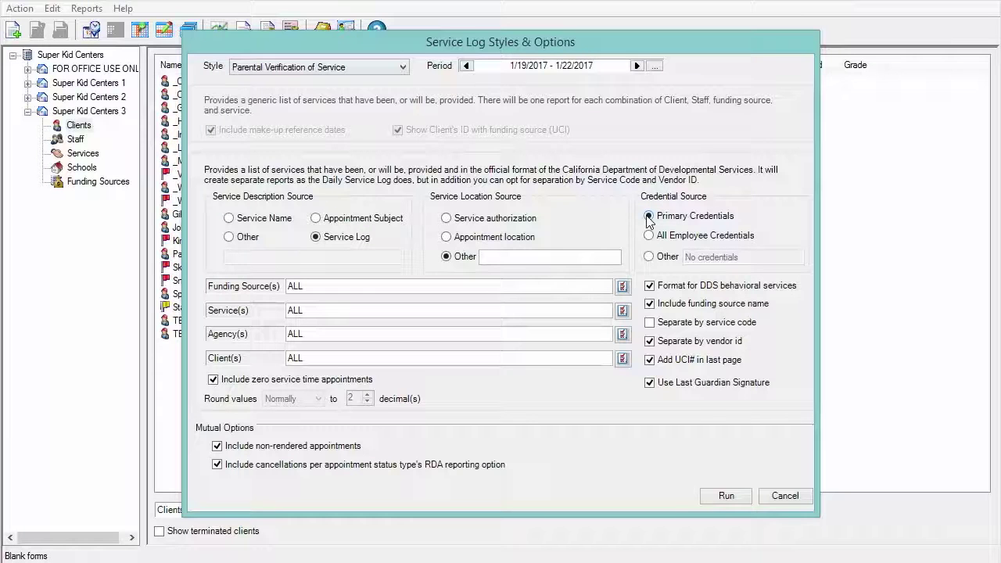
{"action": "left_click", "coordinate": [648, 237]}
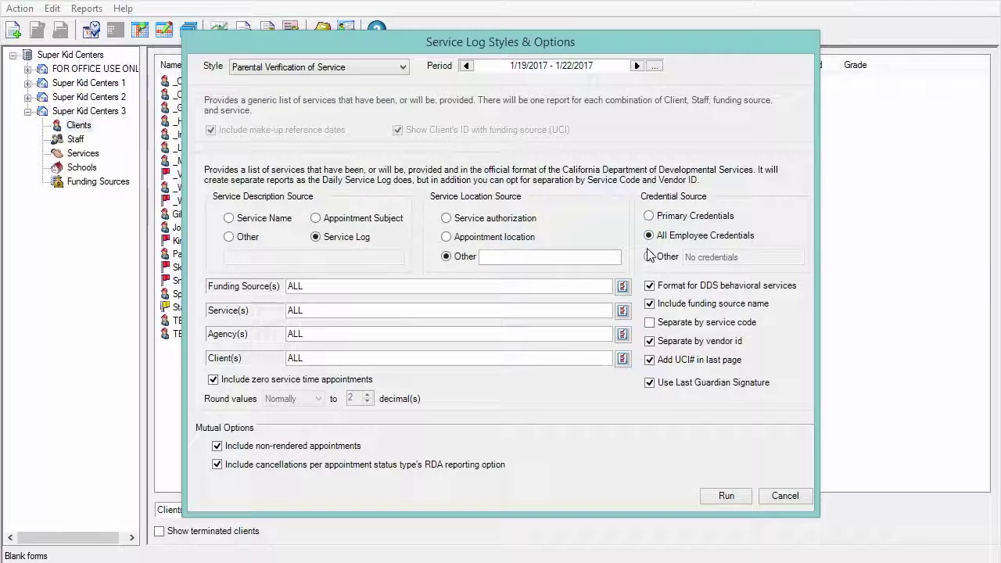
{"action": "left_click", "coordinate": [647, 262]}
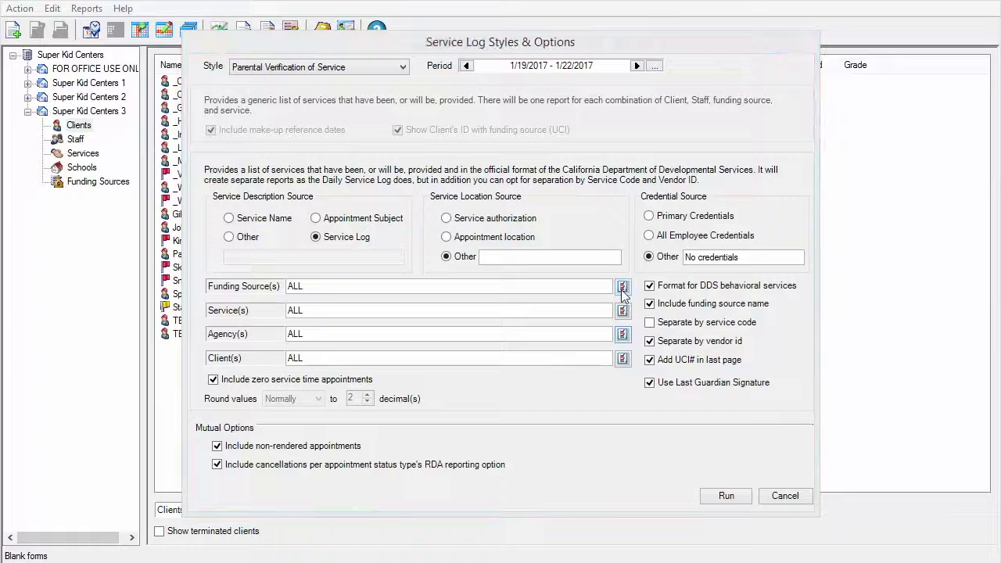
Step: Review the selectable agencies and the value rounding choices without changing either setting
{"action": "left_click", "coordinate": [623, 335]}
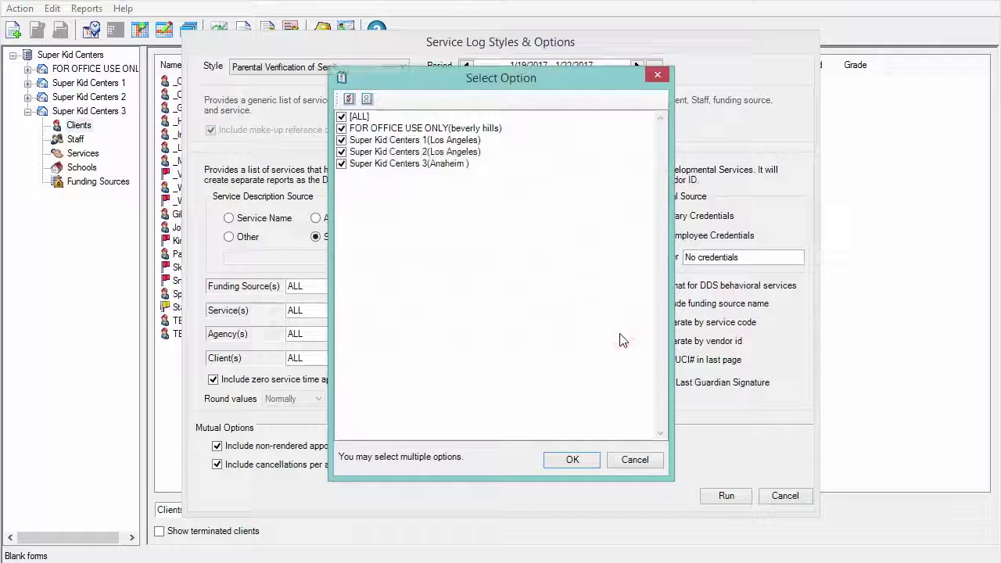
{"action": "left_click", "coordinate": [636, 460]}
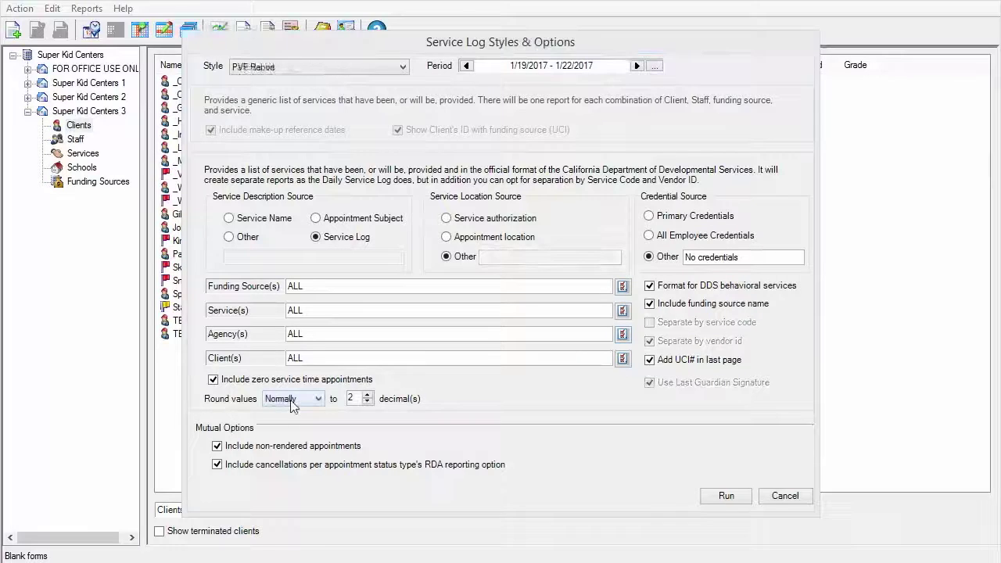
{"action": "left_click", "coordinate": [291, 400]}
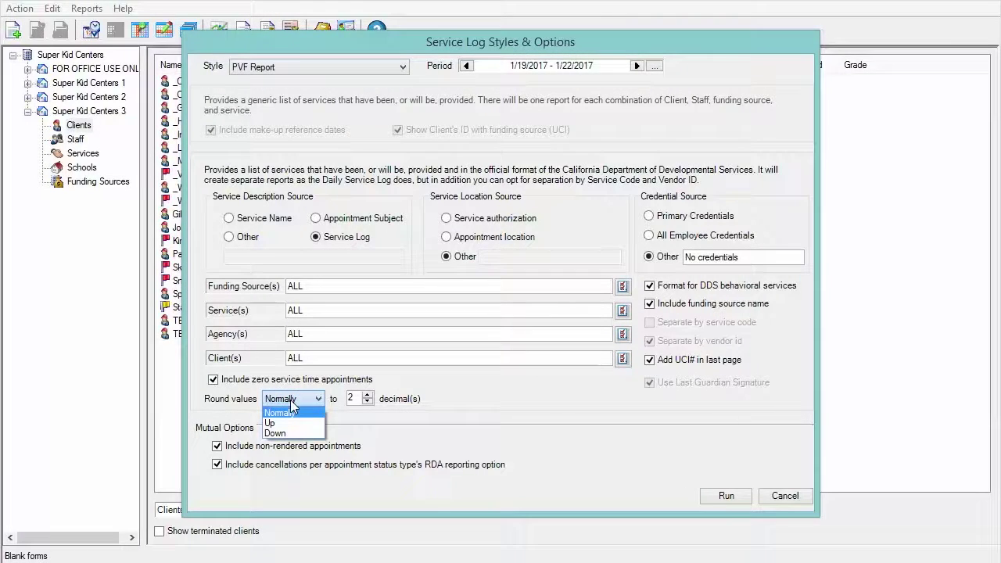
{"action": "left_click", "coordinate": [291, 402]}
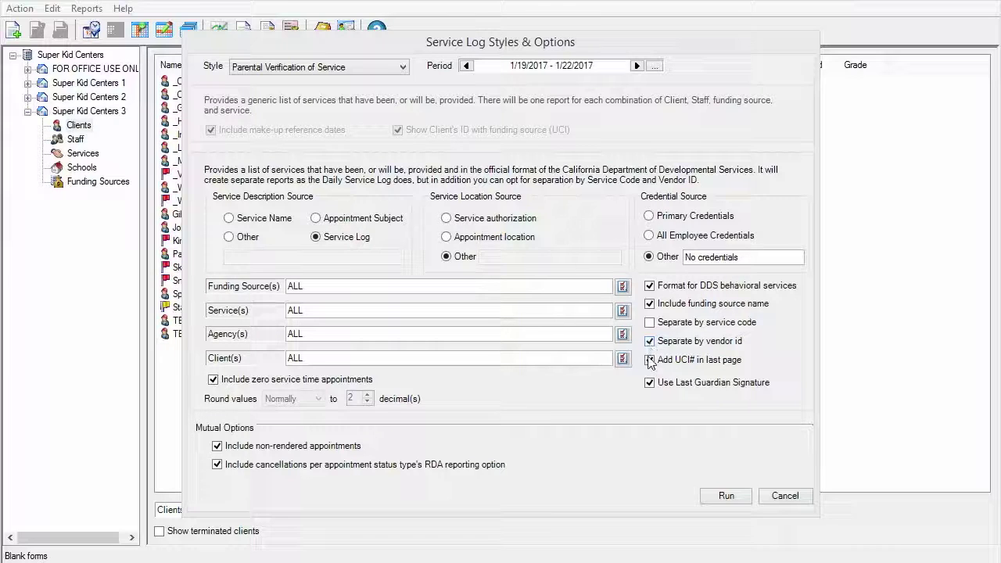
Step: Try toggling the UCI number and last guardian signature options, leaving both enabled
{"action": "left_click", "coordinate": [649, 361]}
{"action": "left_click", "coordinate": [649, 383]}
{"action": "left_click", "coordinate": [648, 383]}
Step: Run the Parental Verification of Service reports, choosing a newly created desktop folder as the save location
{"action": "left_click", "coordinate": [728, 501]}
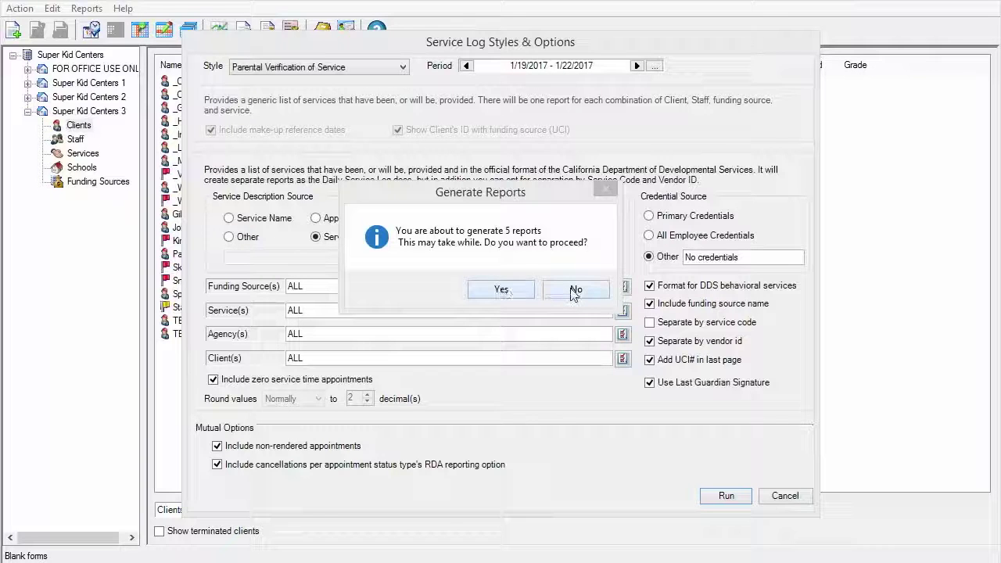
{"action": "left_click", "coordinate": [501, 291]}
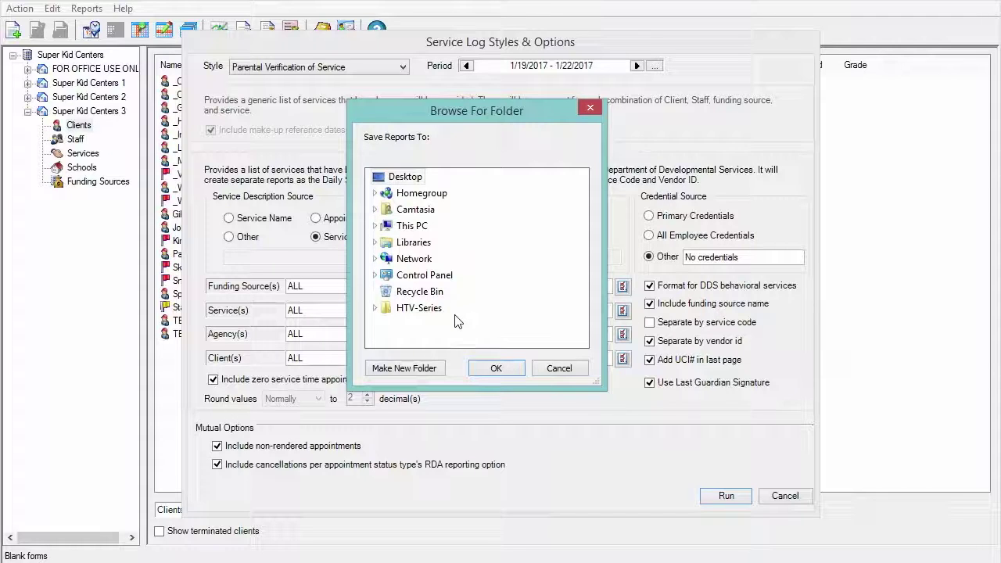
{"action": "left_click", "coordinate": [408, 374]}
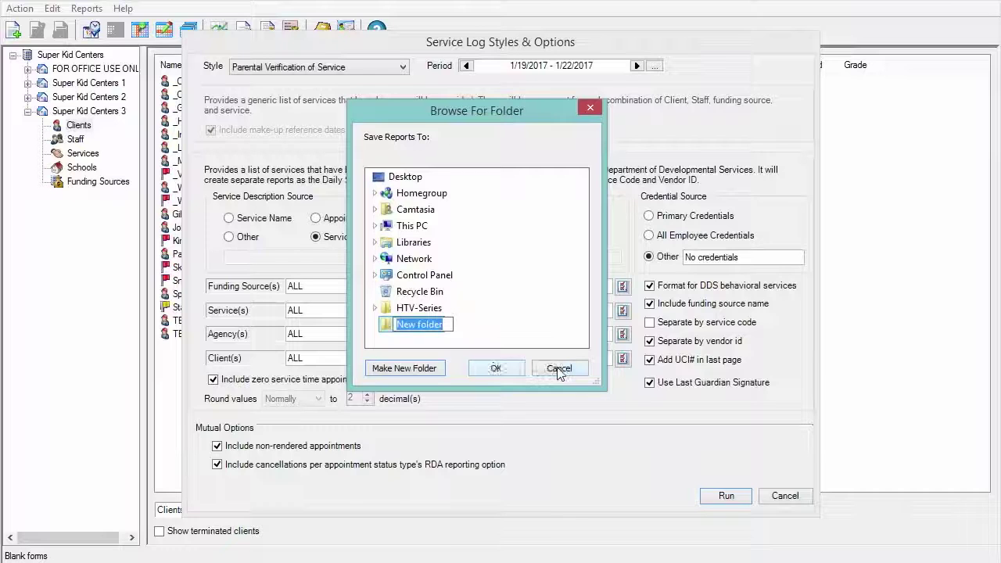
{"action": "left_click", "coordinate": [494, 370]}
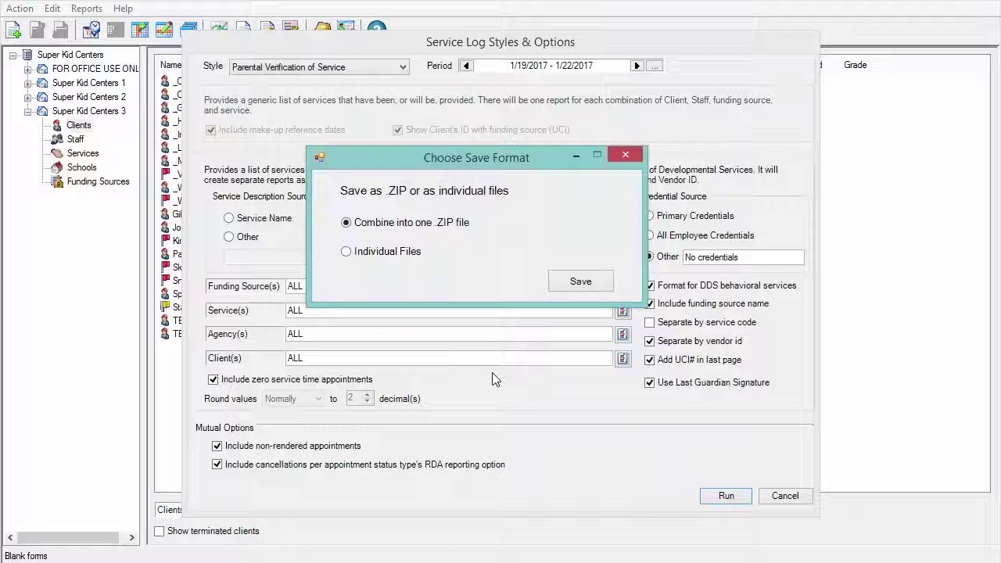
Step: Save the reports as individual files and close the output folder and the report options
{"action": "left_click", "coordinate": [347, 251]}
{"action": "left_click", "coordinate": [570, 286]}
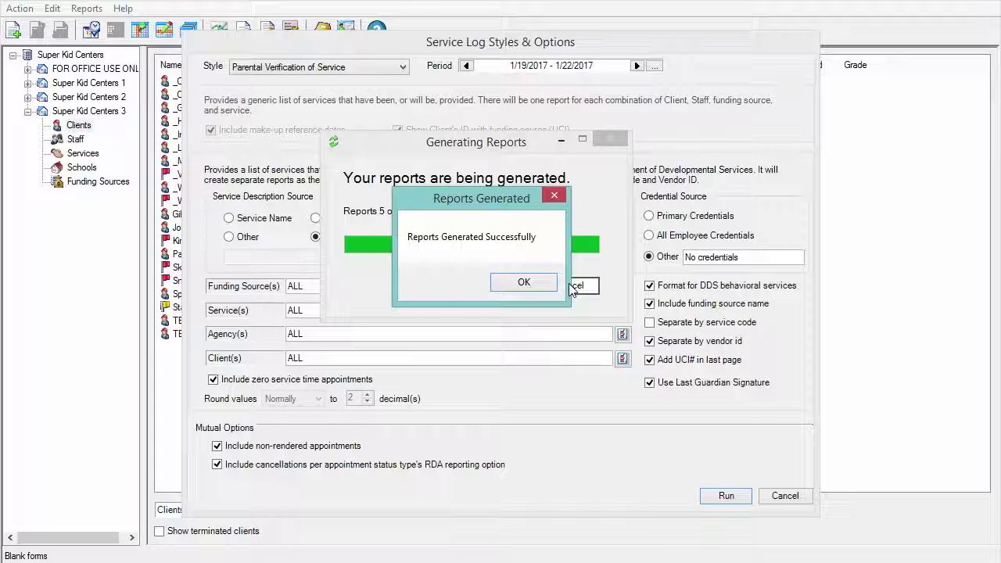
{"action": "left_click", "coordinate": [521, 283]}
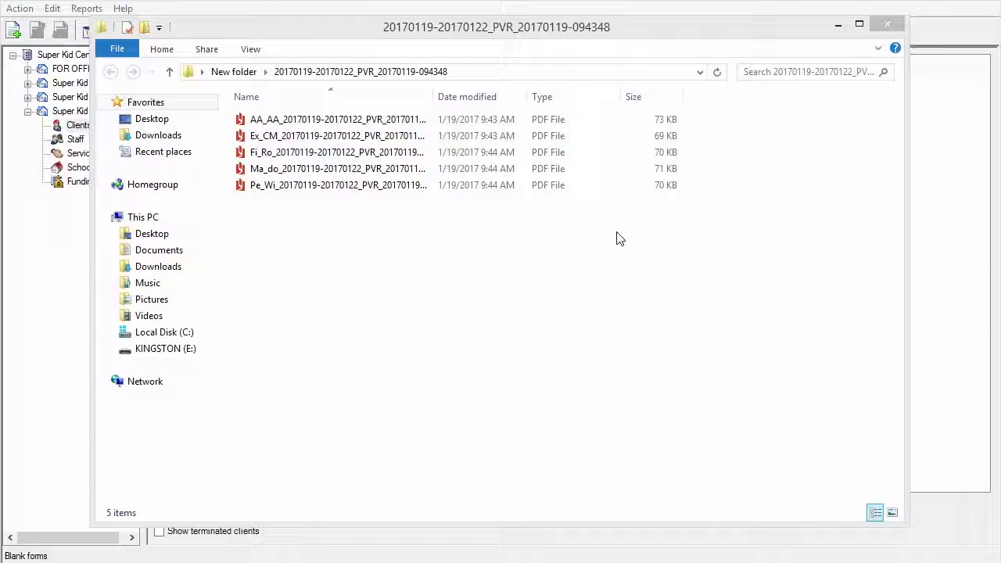
{"action": "left_click", "coordinate": [888, 27]}
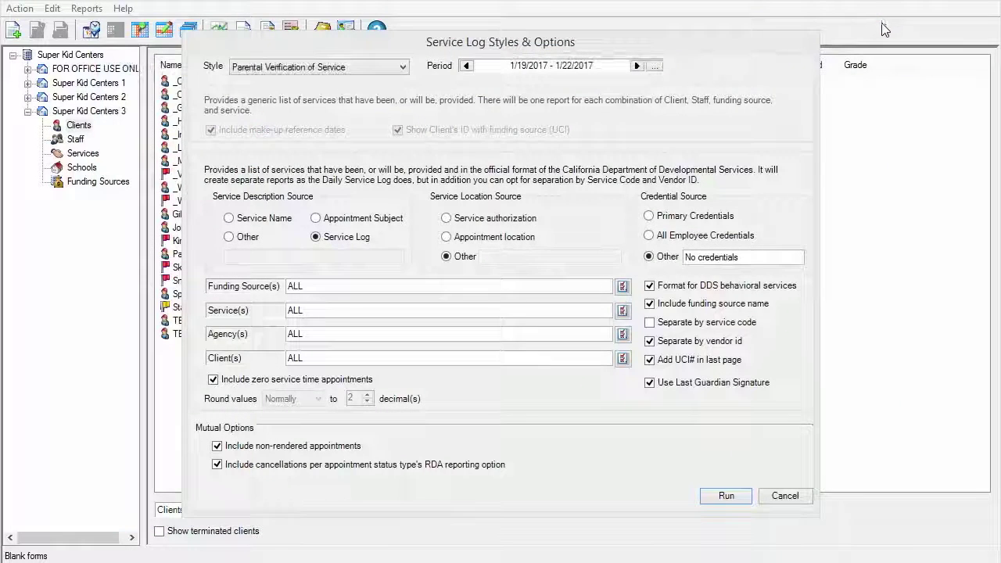
{"action": "left_click", "coordinate": [783, 493]}
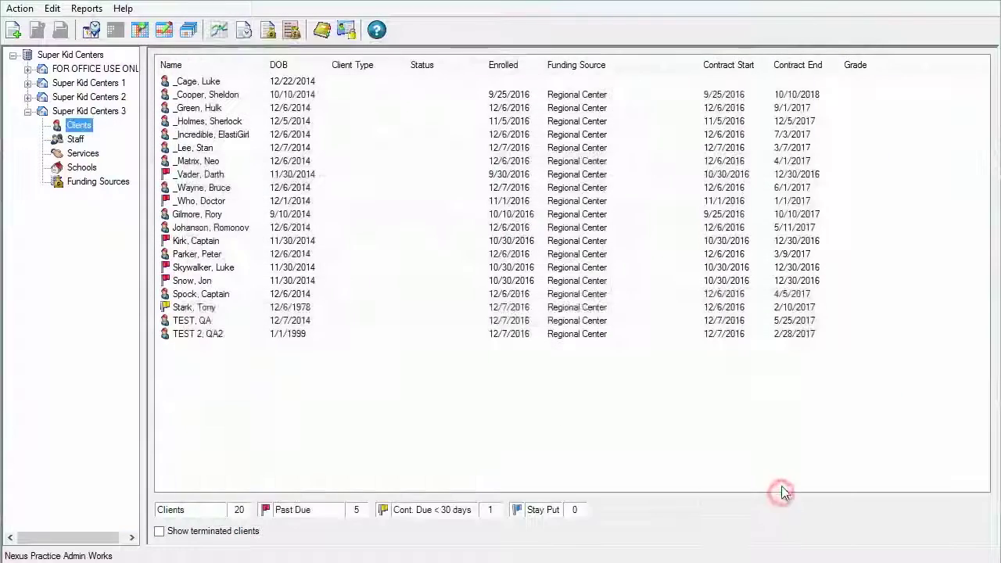